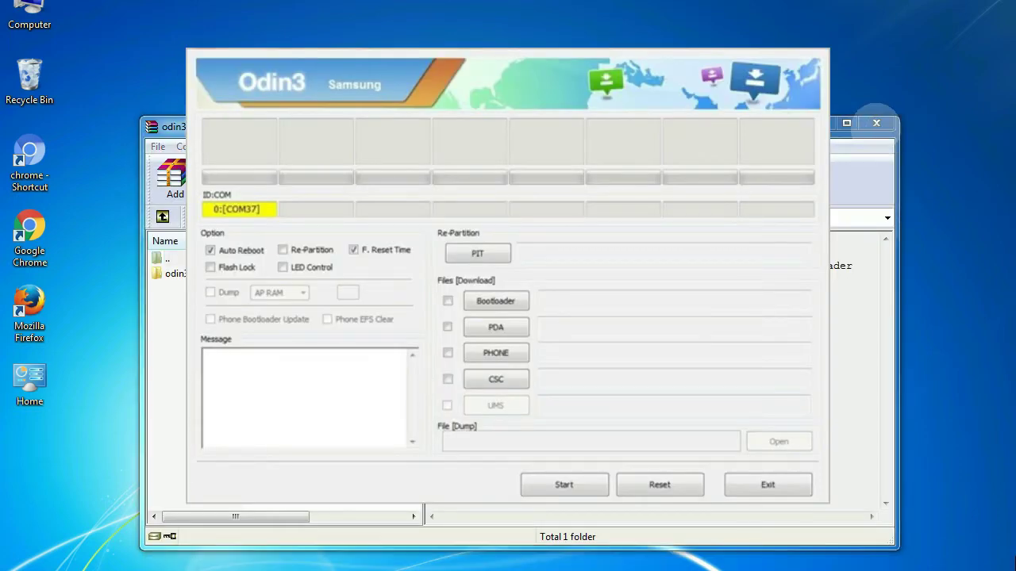
Close the WinRAR archive window sitting behind Odin3
left_click(876, 120)
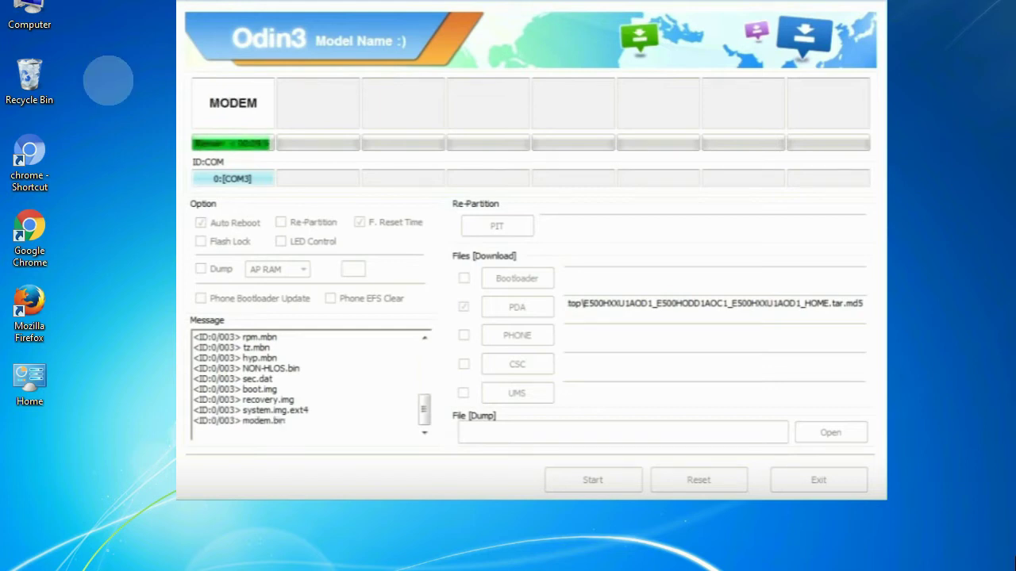
Exit Odin3, returning to the desktop with the Odin_v3.09 zip
left_click(32, 75)
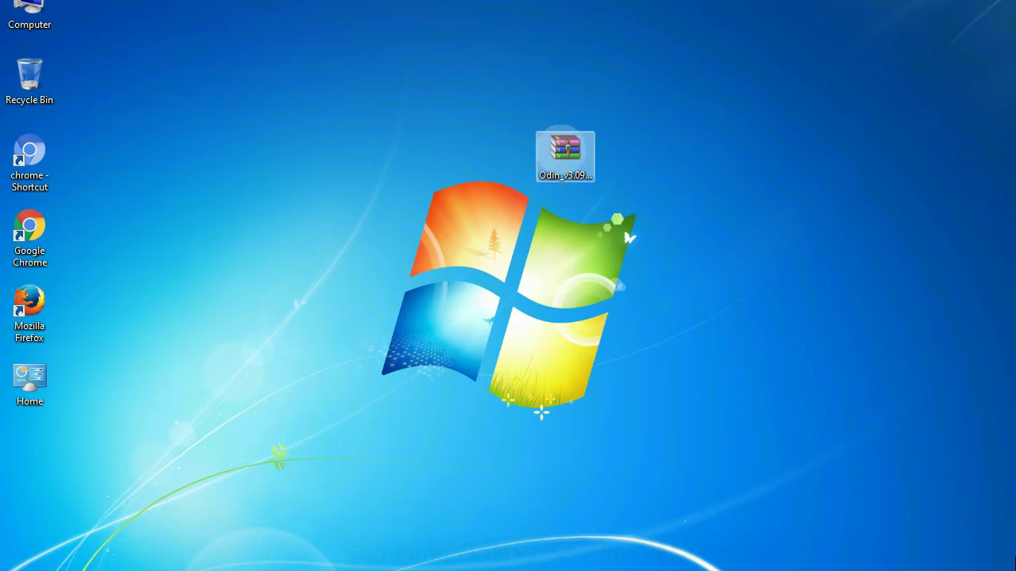
Extract the Odin_v3.09 zip onto the desktop and run Odin3 v3.09.exe as administrator
right_click(560, 148)
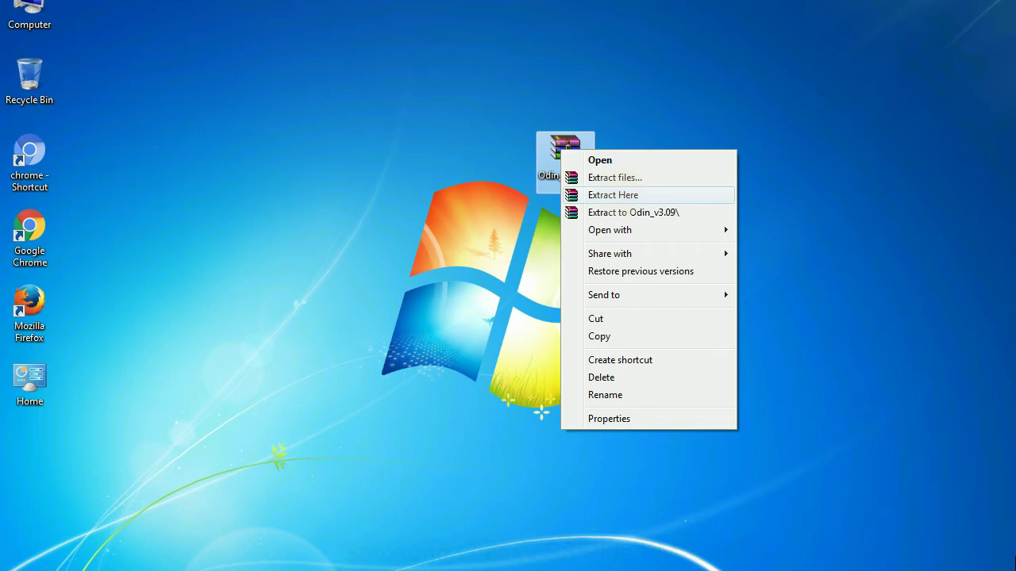
left_click(613, 194)
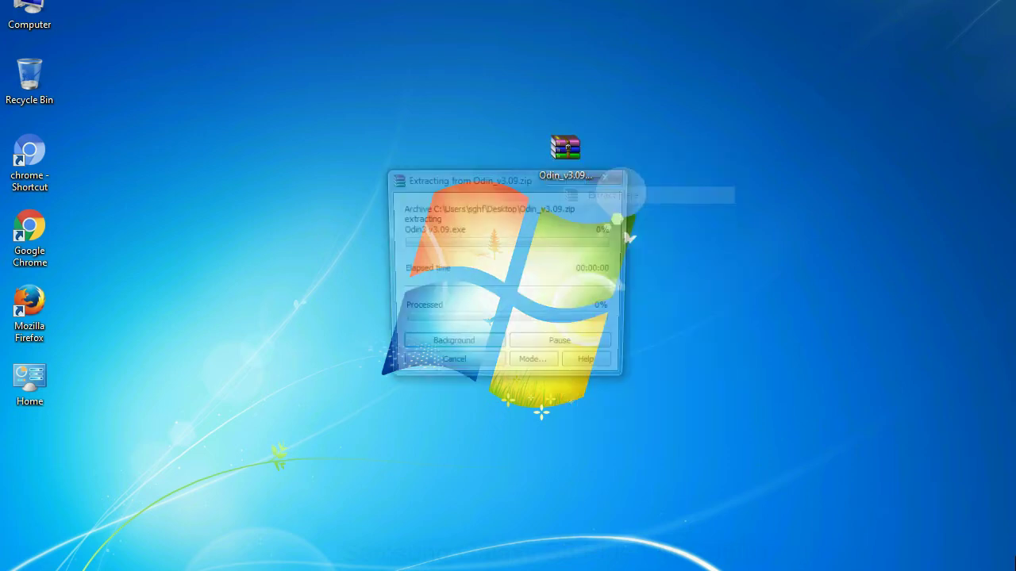
left_click(440, 155)
double_click(441, 155)
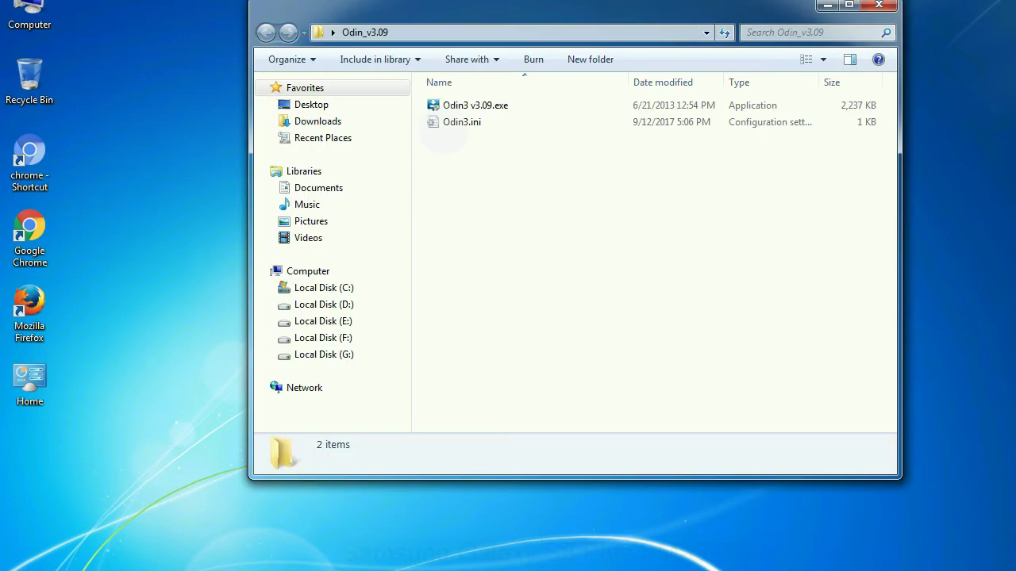
right_click(461, 107)
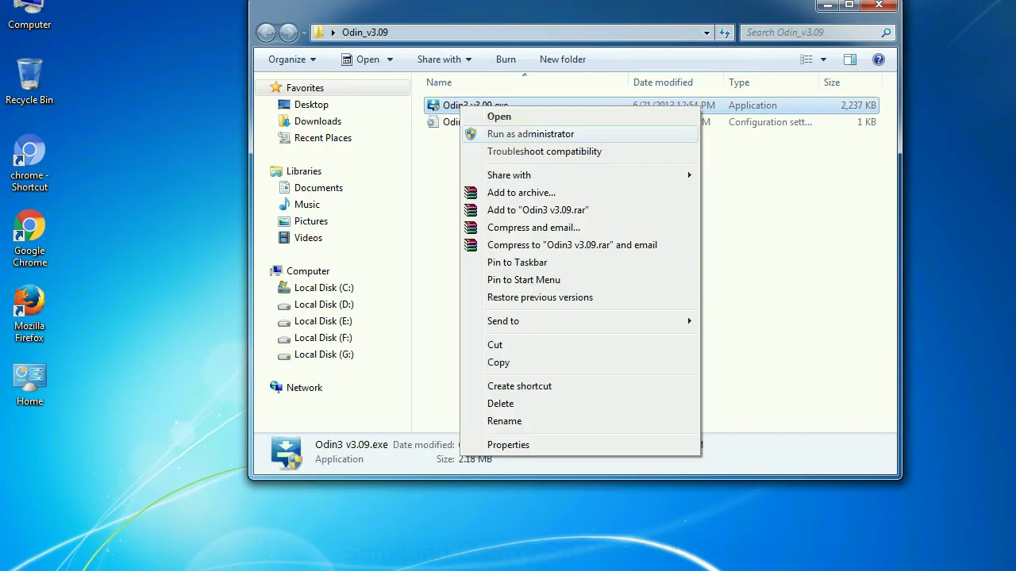
left_click(530, 133)
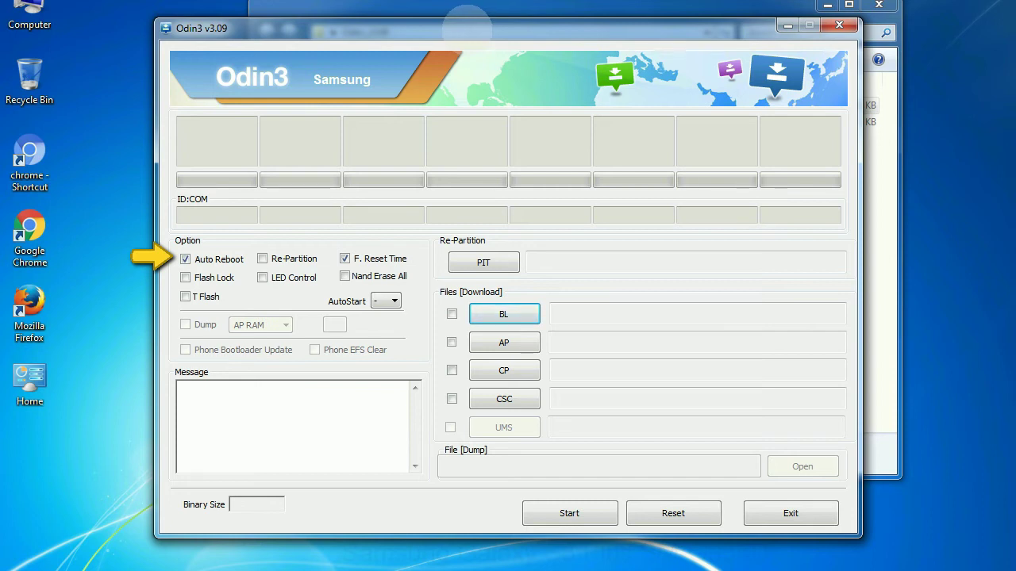
Move the Odin3 v3.09 window a little up and to the right
left_click_drag(468, 28, 507, 4)
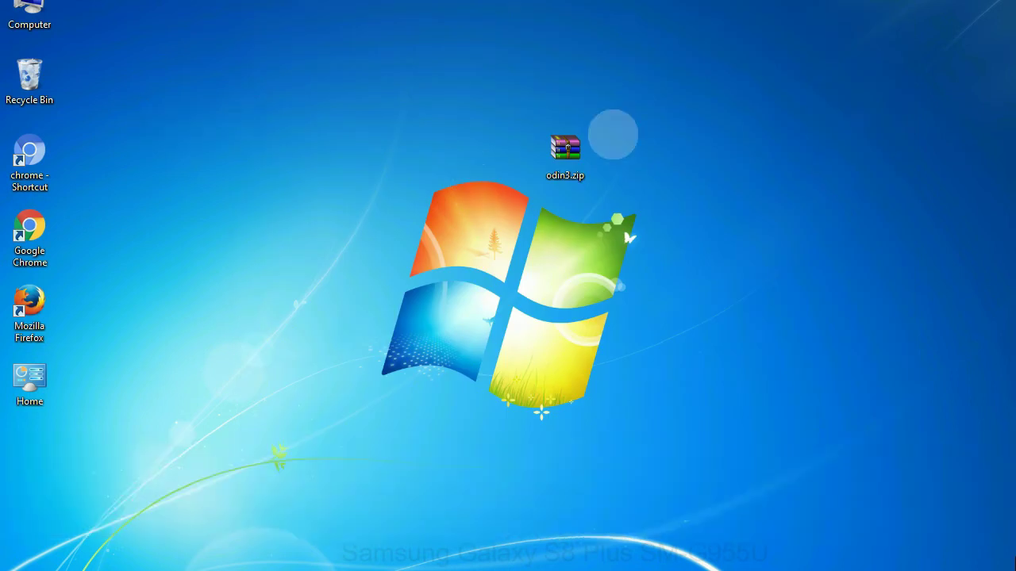
Select the odin3.zip icon on the desktop
left_click(553, 145)
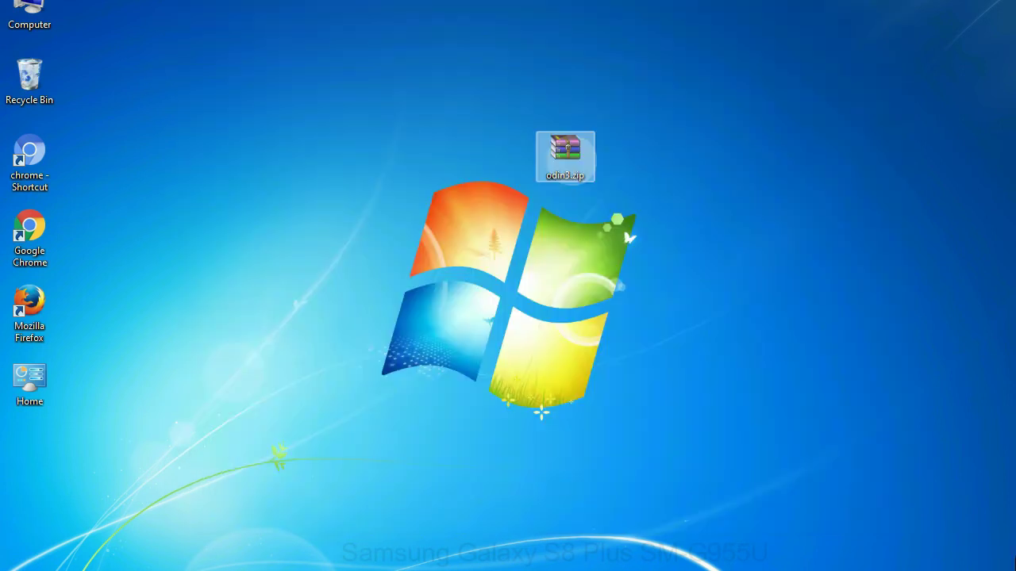
left_click(635, 149)
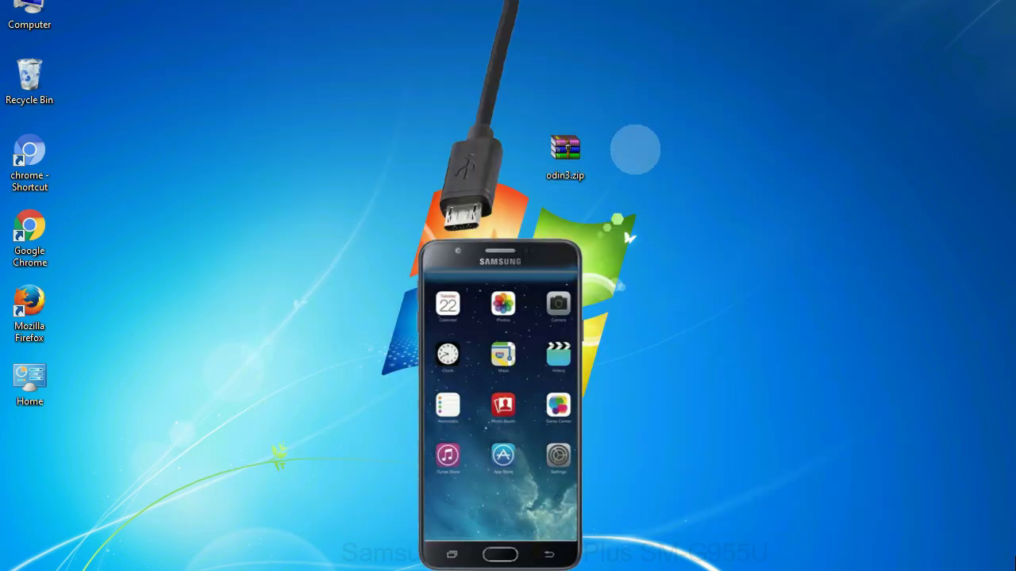
left_click(520, 189)
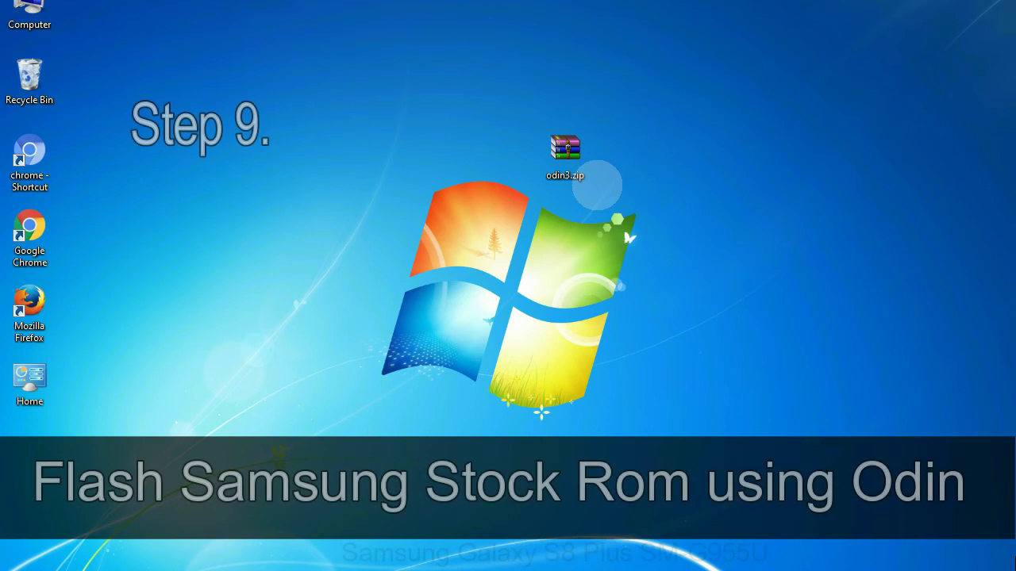
Select the odin3.zip desktop icon once more
left_click(588, 155)
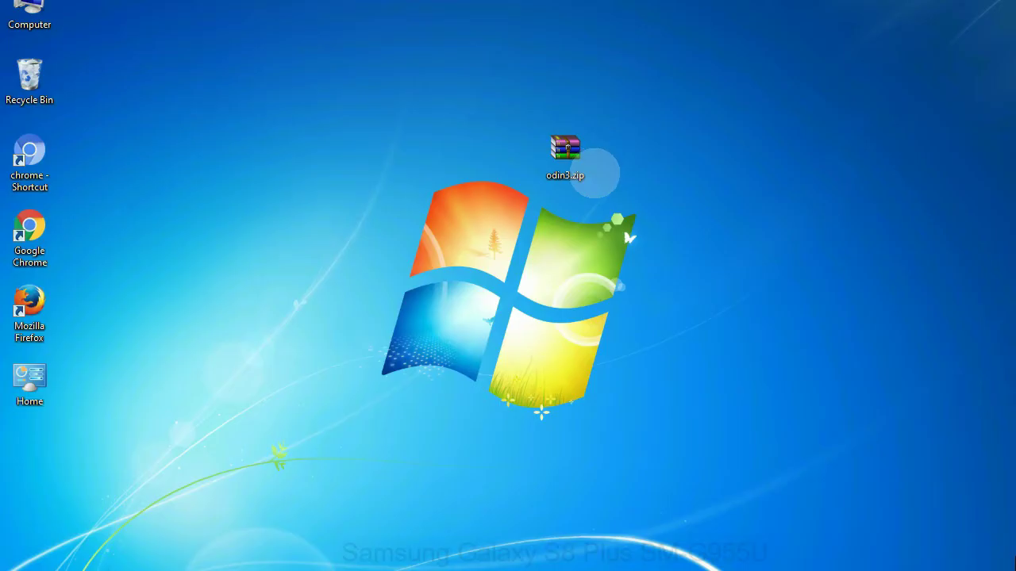
left_click(587, 159)
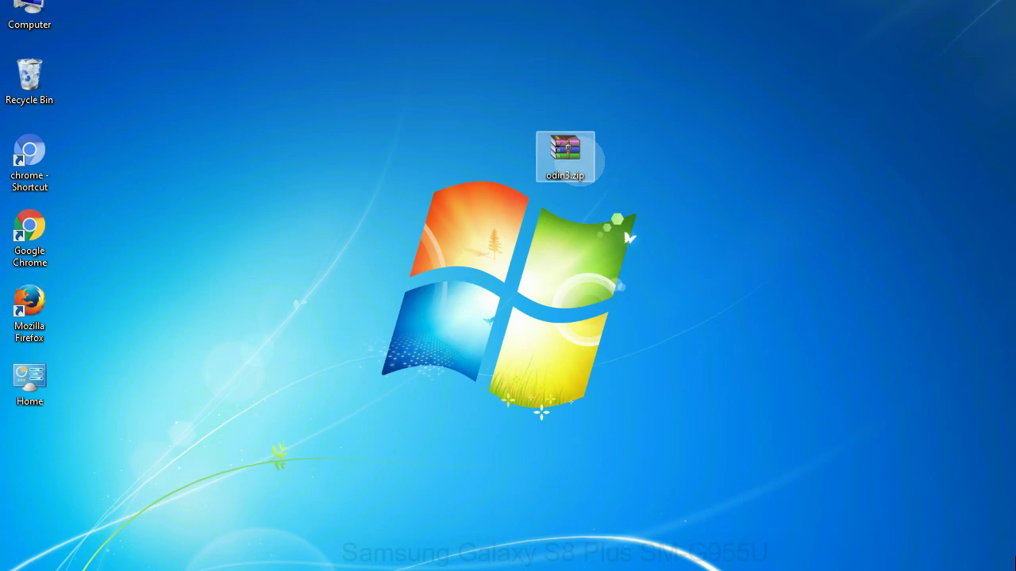